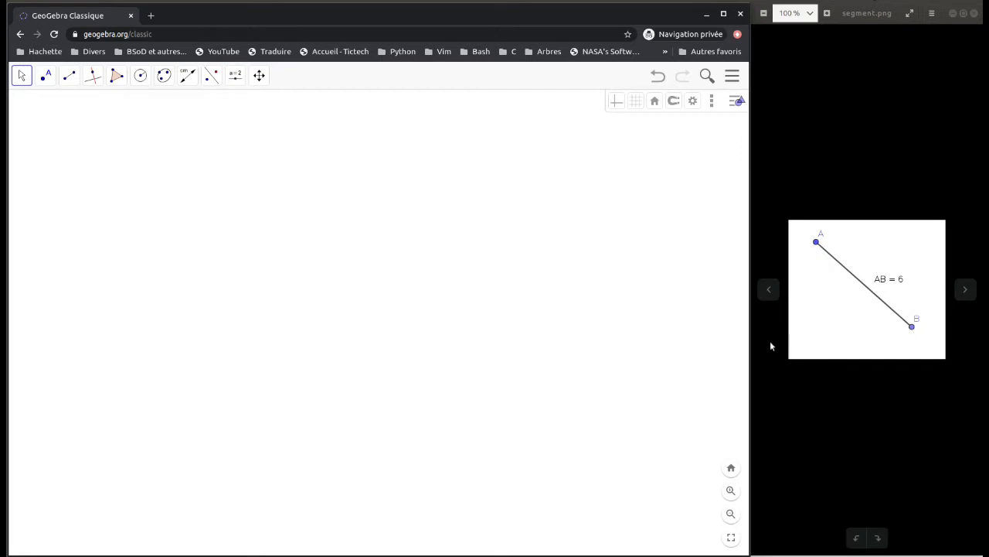
# - Place a free point near the middle of the graphics view and rename it B
pyautogui.click(45, 75)
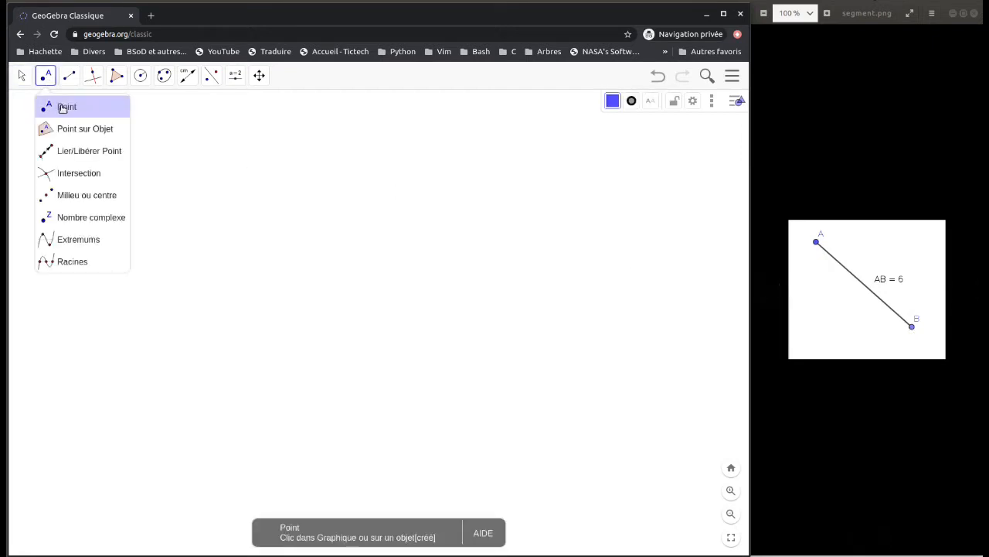
pyautogui.click(62, 108)
pyautogui.click(389, 317)
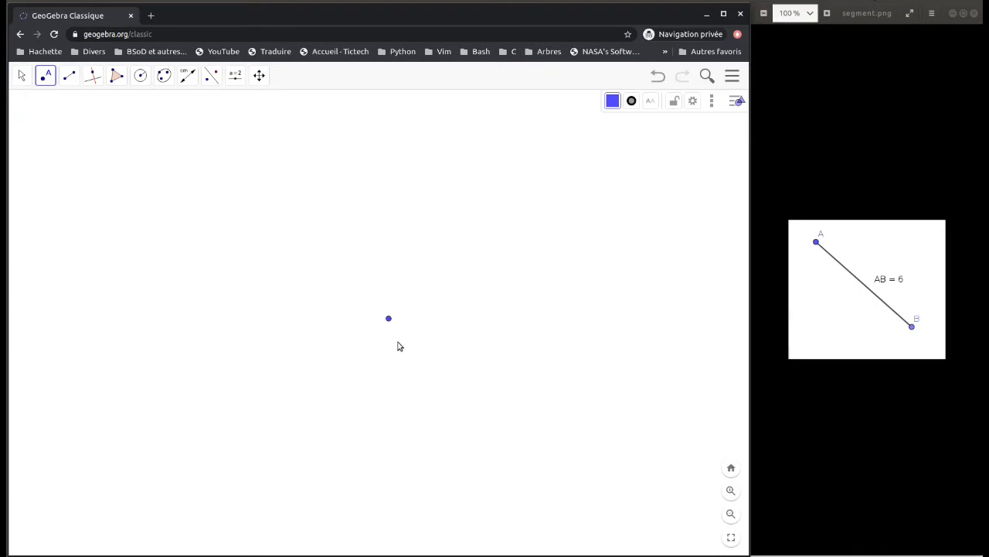
pyautogui.rightClick(389, 320)
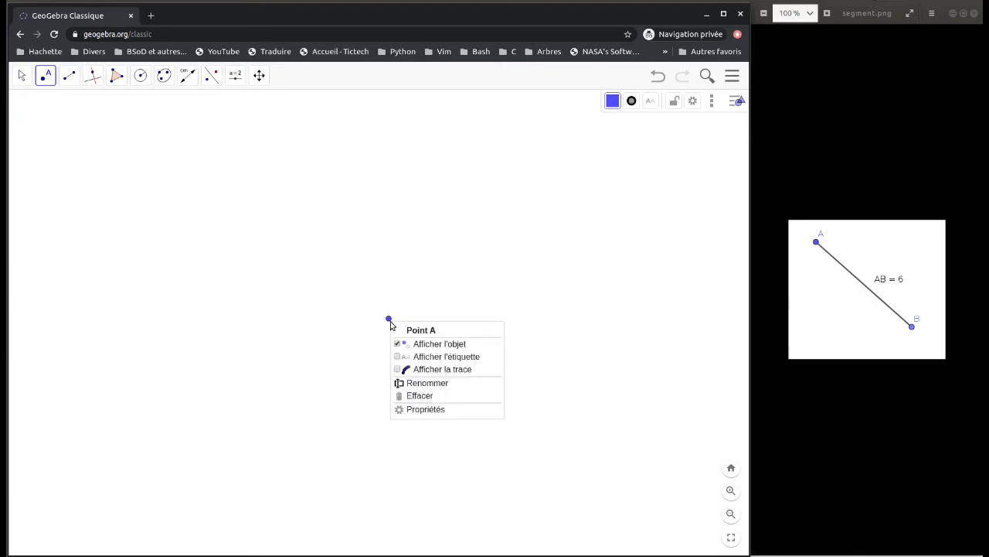
pyautogui.click(423, 385)
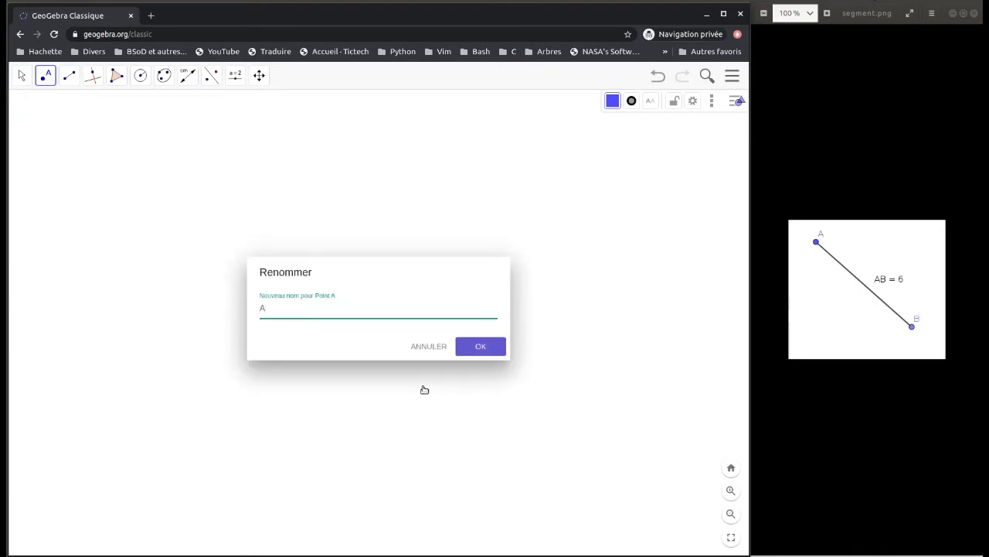
pyautogui.press('BackSpace')
pyautogui.press('Return')
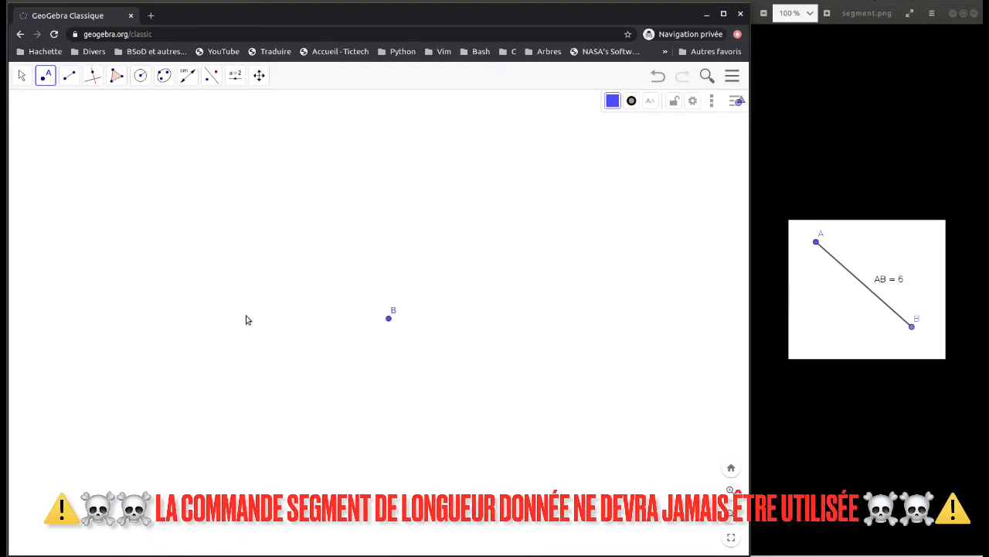
pyautogui.click(70, 76)
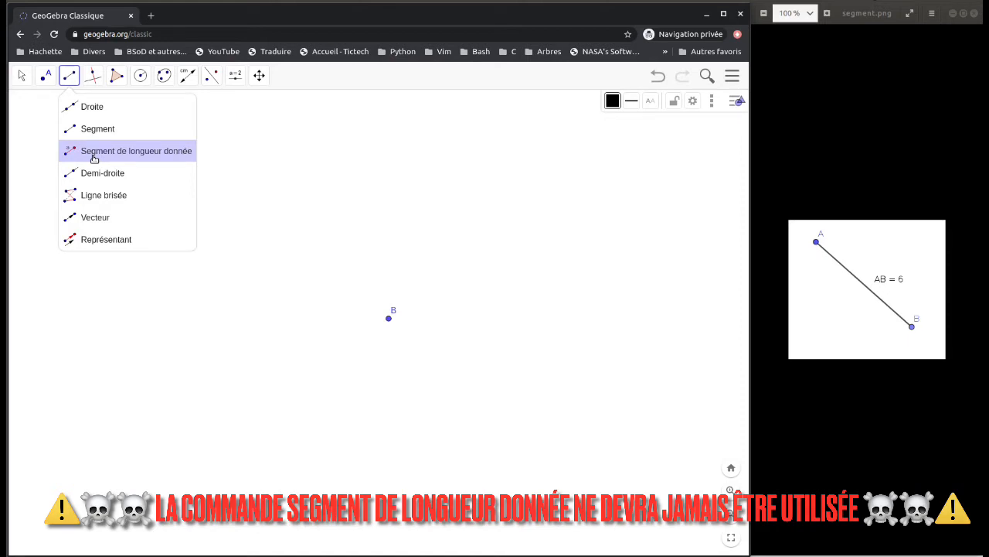
pyautogui.click(73, 79)
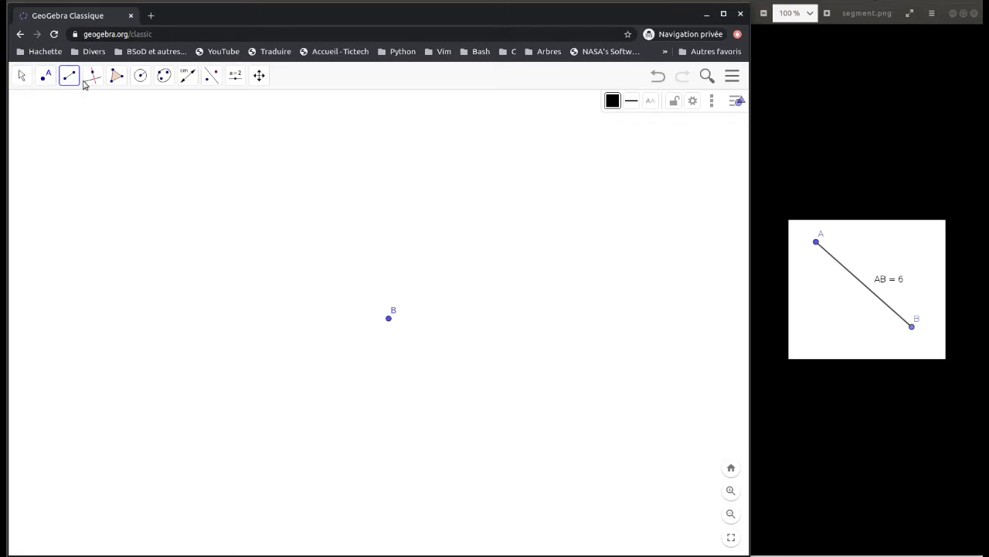
# - Draw a circle centred on point B with a radius of 6
pyautogui.click(140, 80)
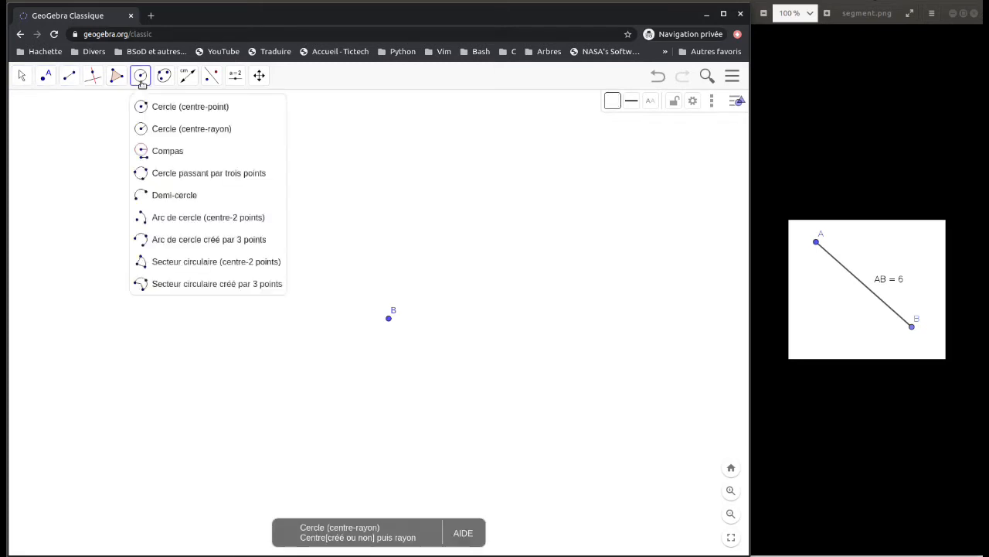
pyautogui.click(174, 136)
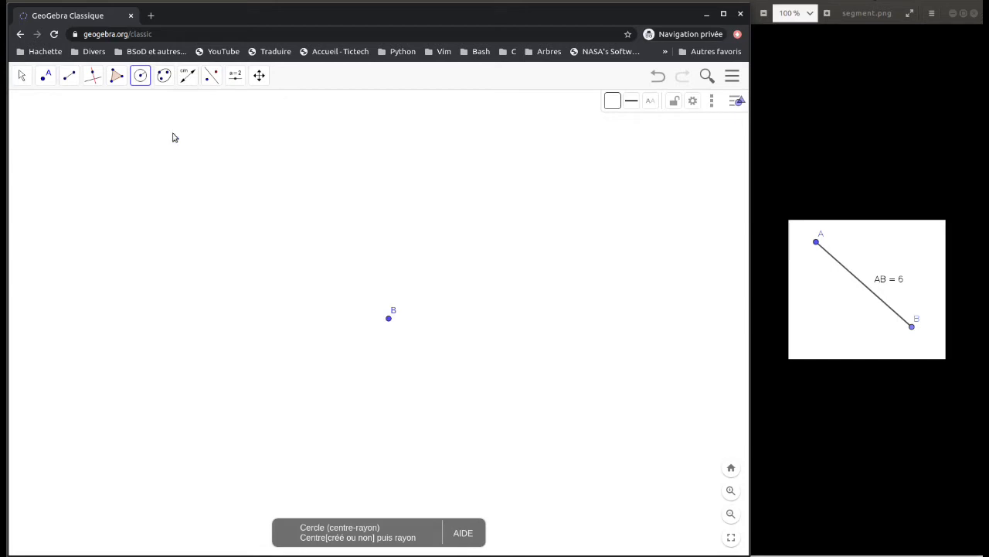
pyautogui.click(390, 322)
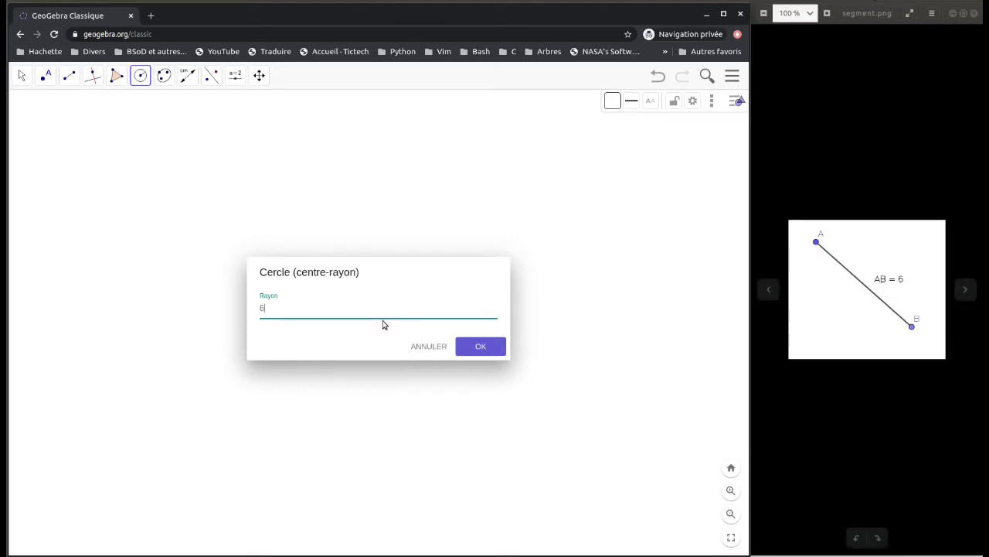
pyautogui.press('Return')
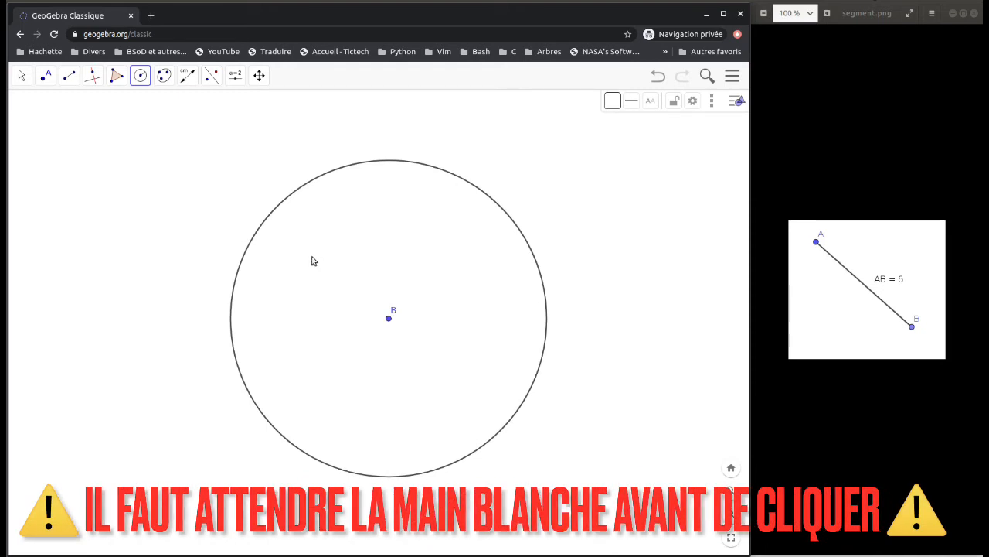
# - Place a point on the circle's upper-left arc without creating another circle, and name it A
pyautogui.click(270, 215)
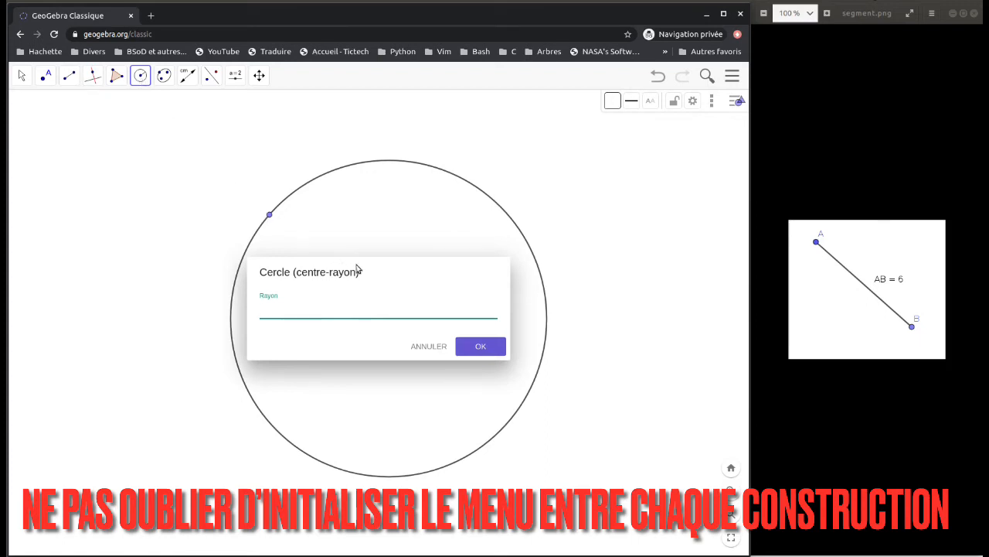
pyautogui.click(426, 348)
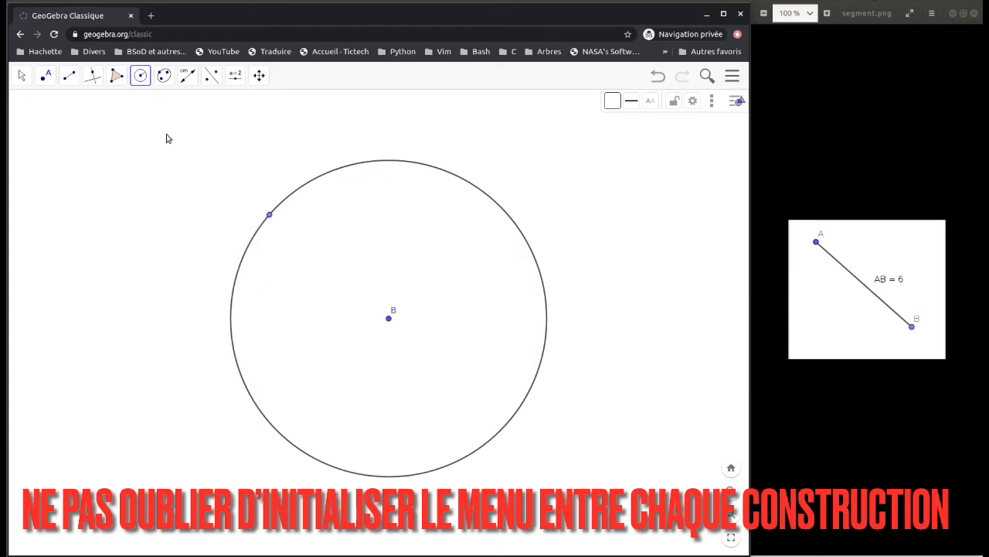
pyautogui.click(25, 79)
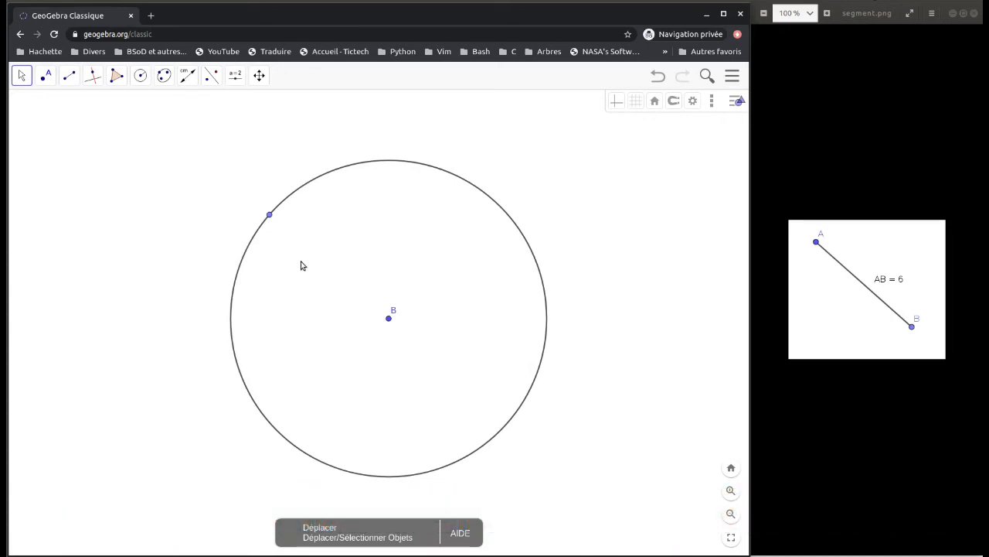
pyautogui.rightClick(269, 215)
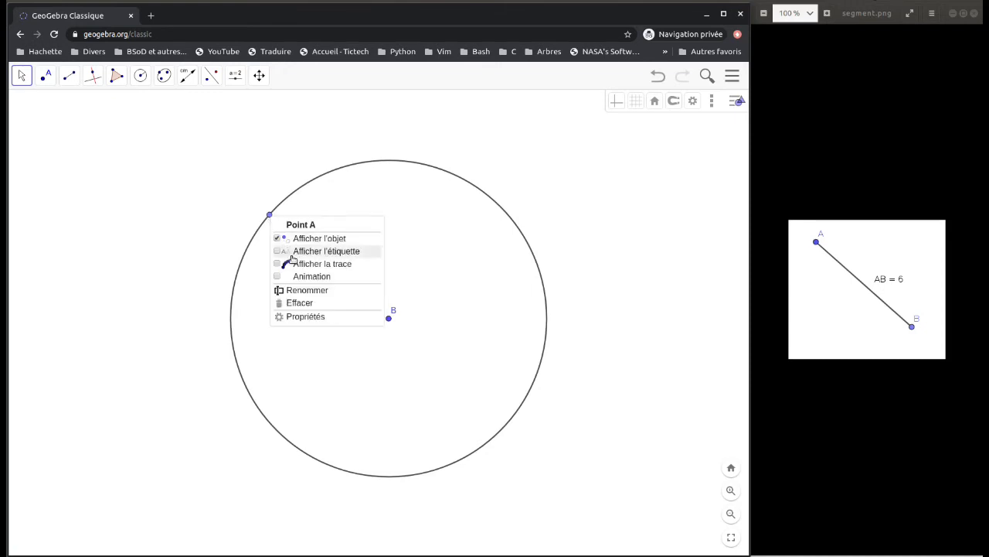
pyautogui.click(307, 290)
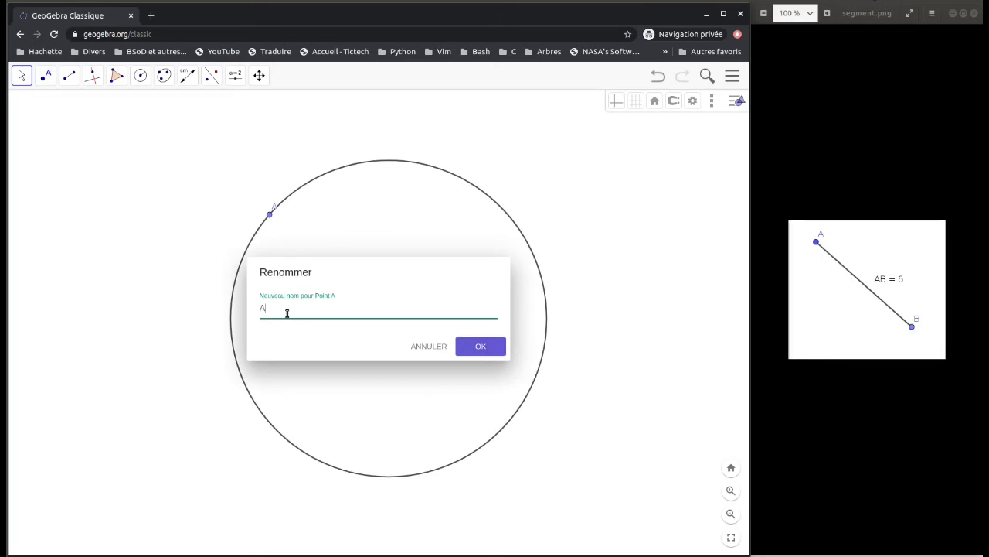
pyautogui.click(478, 348)
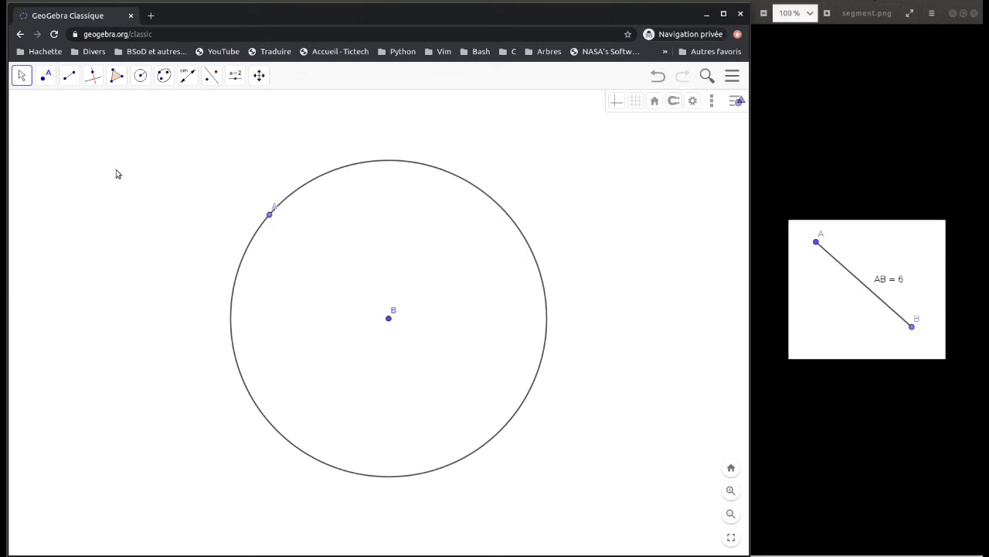
# - Draw the segment from A to B and hide the construction circle without deleting it
pyautogui.click(71, 77)
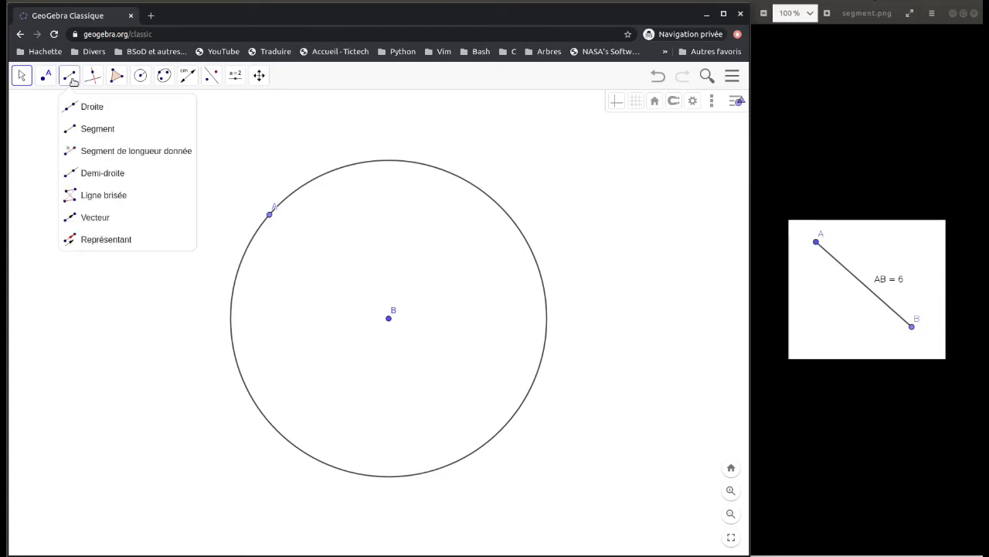
pyautogui.click(99, 129)
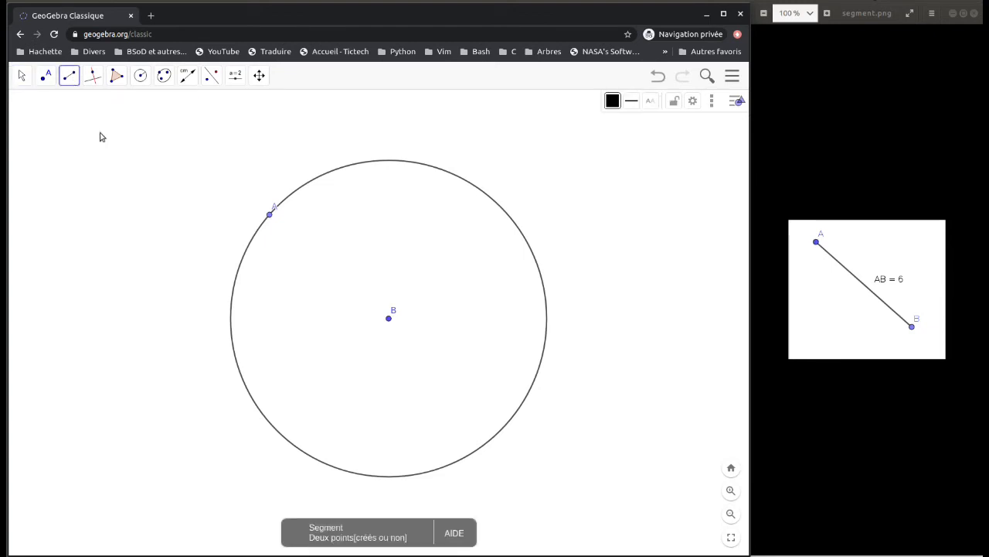
pyautogui.click(270, 216)
pyautogui.click(389, 318)
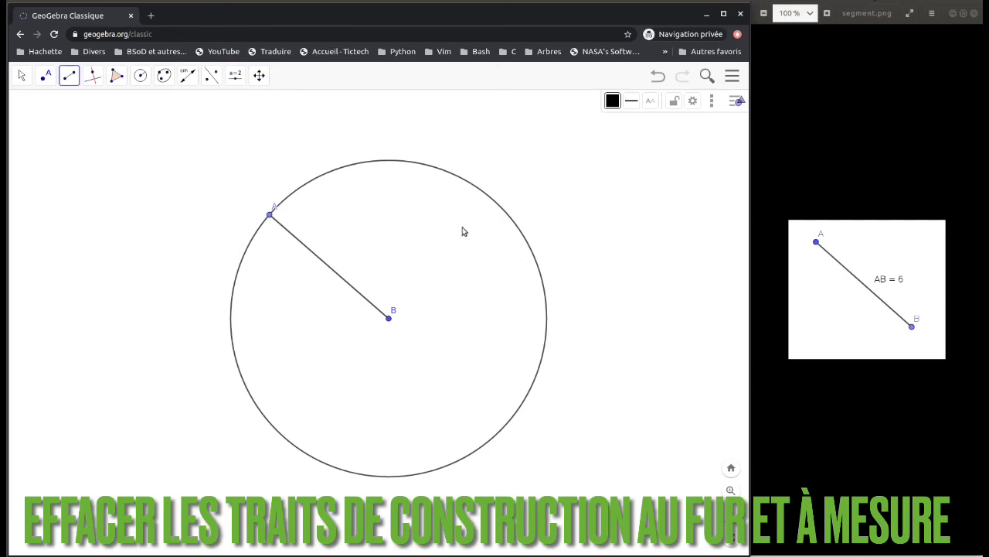
pyautogui.rightClick(506, 215)
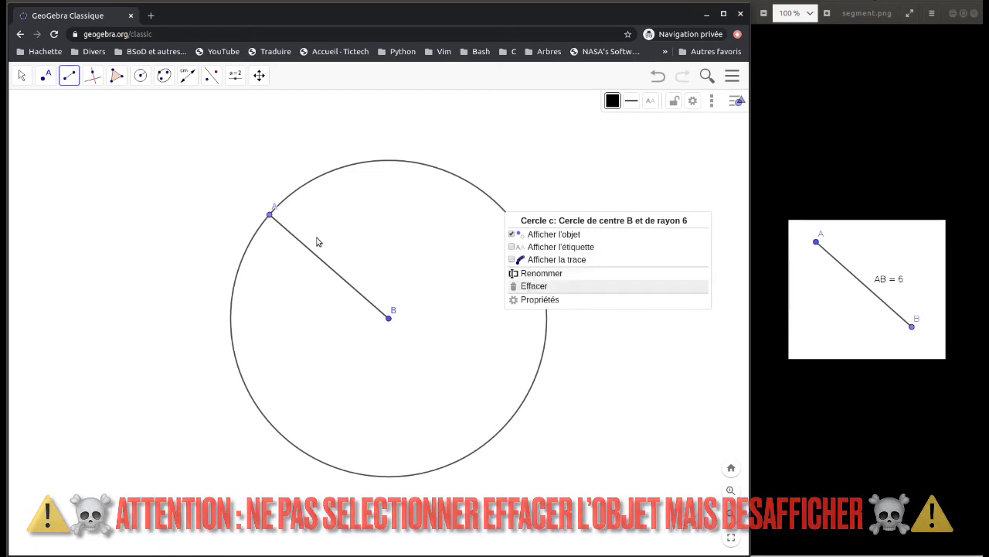
pyautogui.click(563, 235)
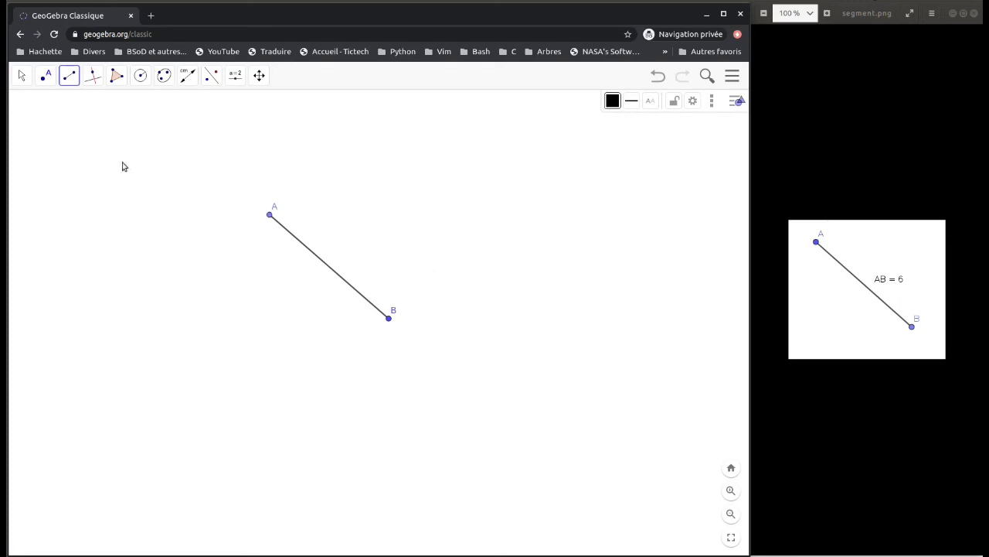
# - Add a length label to segment AB with the Distance ou Longueur tool, measuring from A to B
pyautogui.click(188, 75)
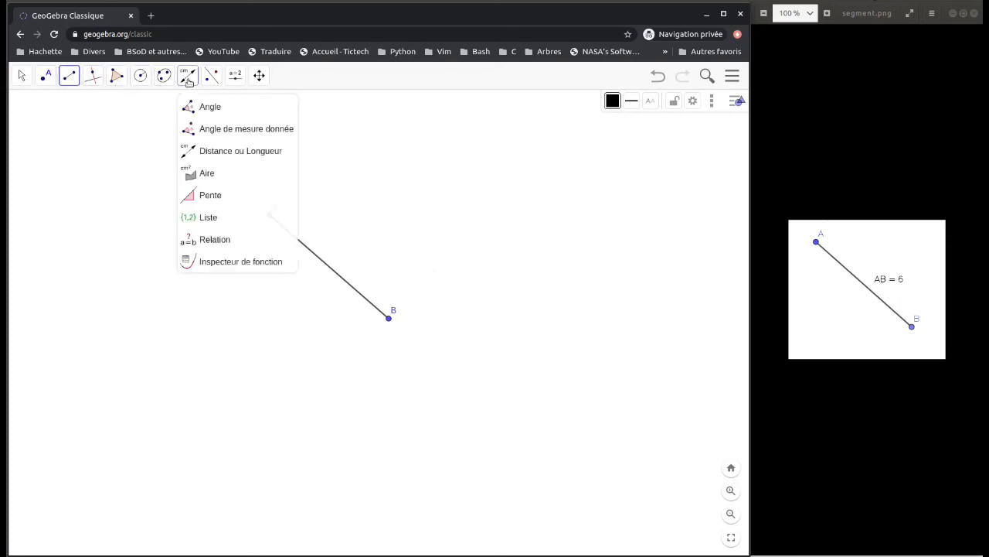
pyautogui.click(209, 108)
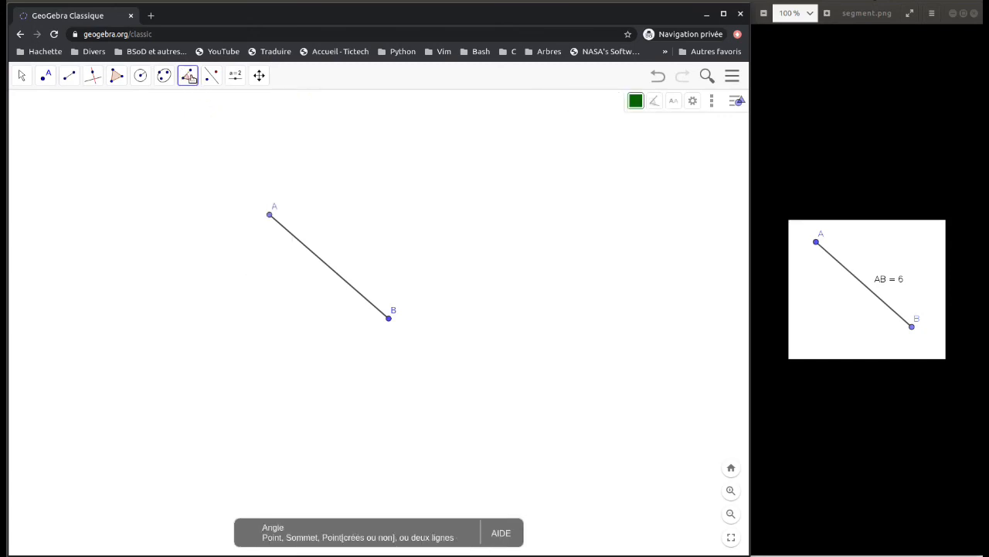
pyautogui.click(189, 76)
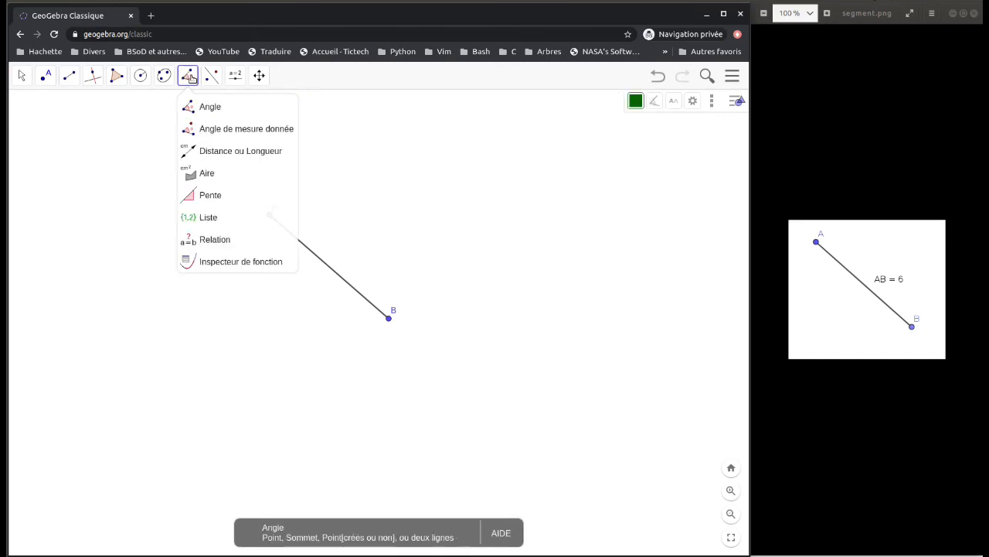
pyautogui.click(218, 151)
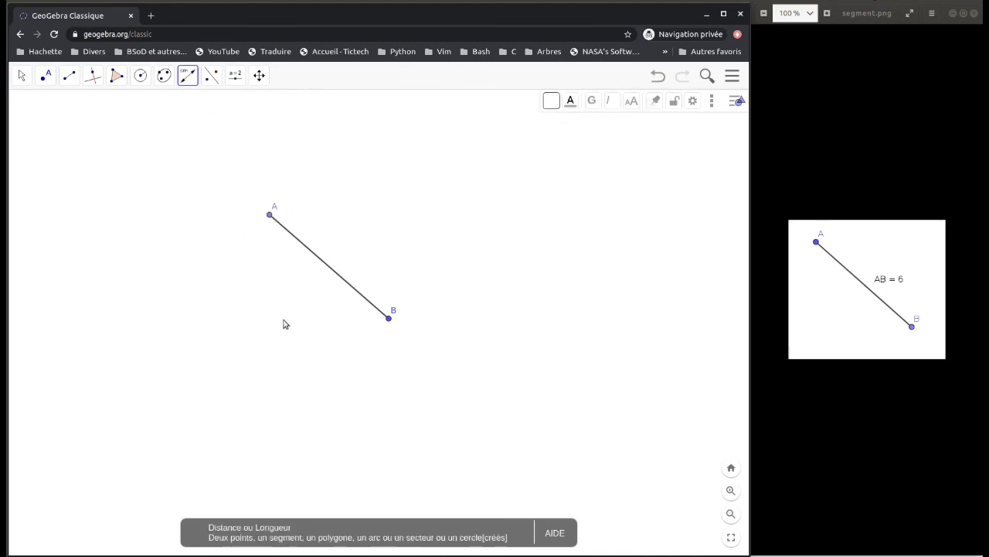
pyautogui.click(270, 220)
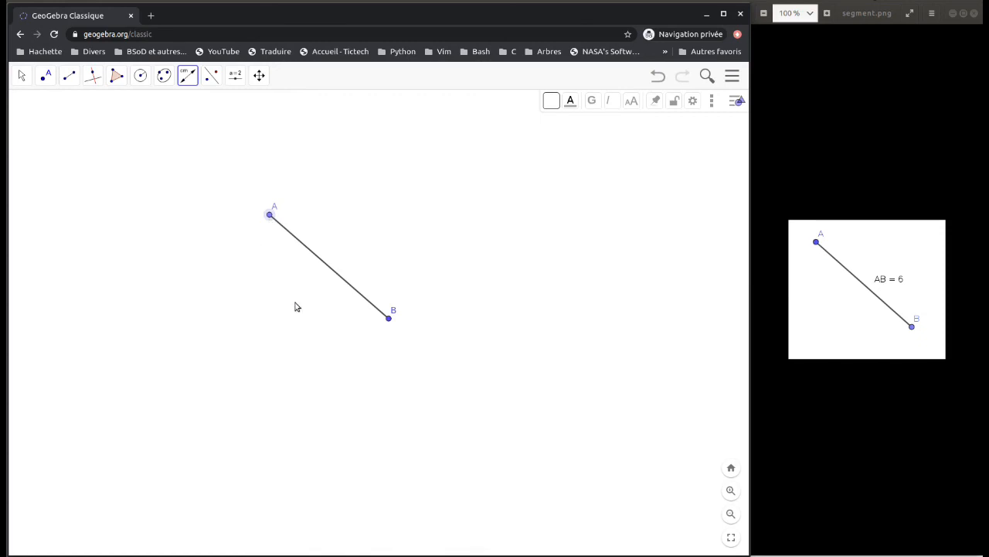
pyautogui.click(391, 322)
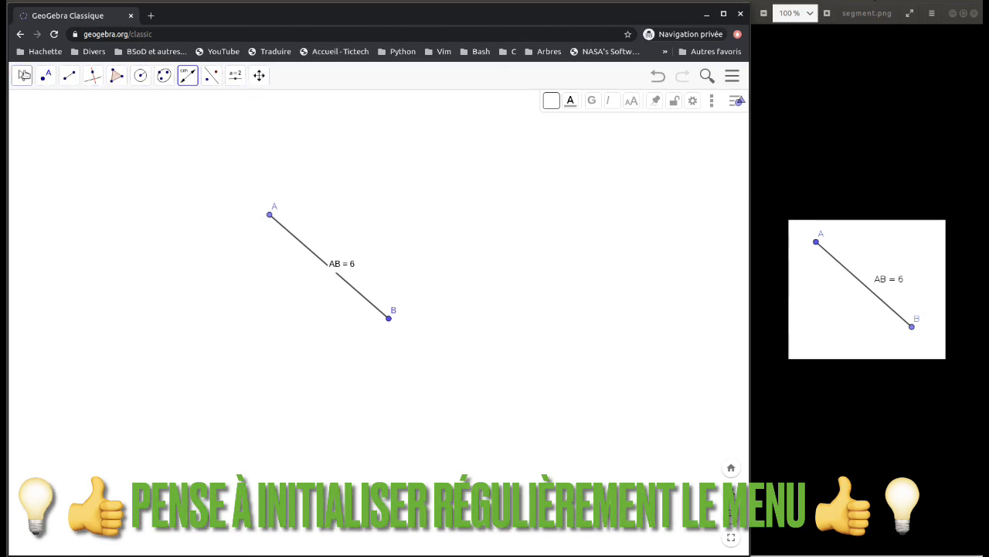
# - Move the AB length label slightly upward so it sits beside the segment, and deselect it
pyautogui.click(23, 75)
pyautogui.click(24, 75)
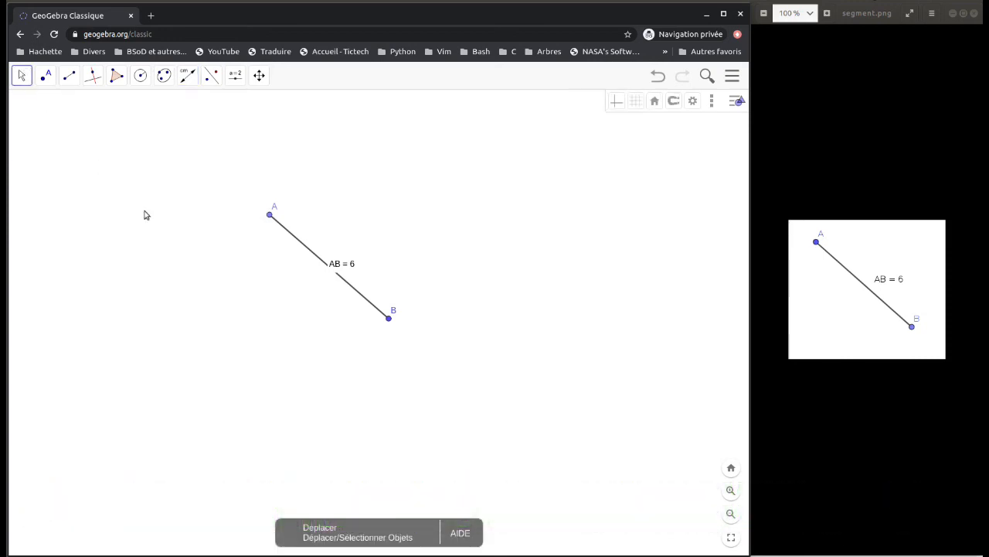
pyautogui.click(344, 271)
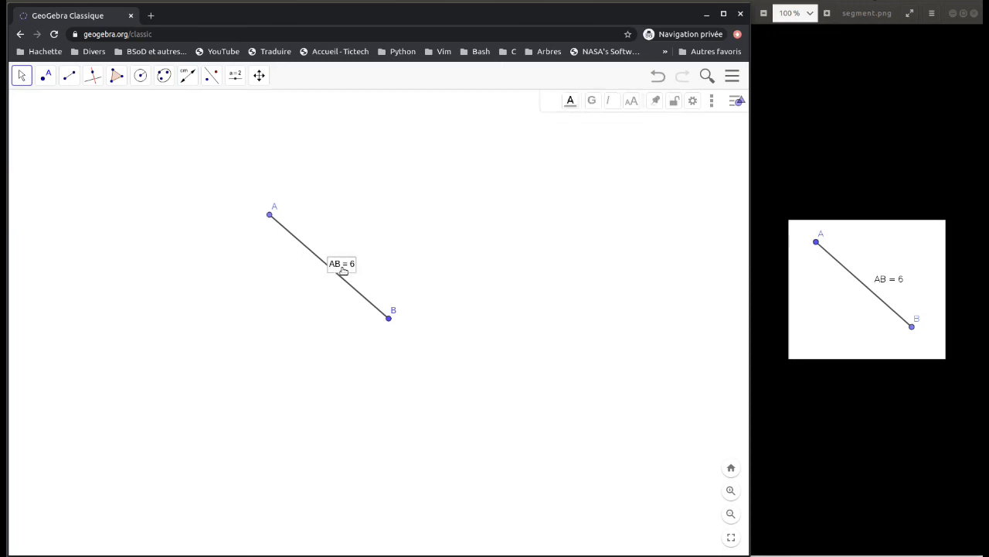
pyautogui.moveTo(343, 270)
pyautogui.mouseDown()
pyautogui.moveTo(349, 245)
pyautogui.moveTo(353, 265)
pyautogui.moveTo(347, 244)
pyautogui.moveTo(344, 261)
pyautogui.mouseUp()
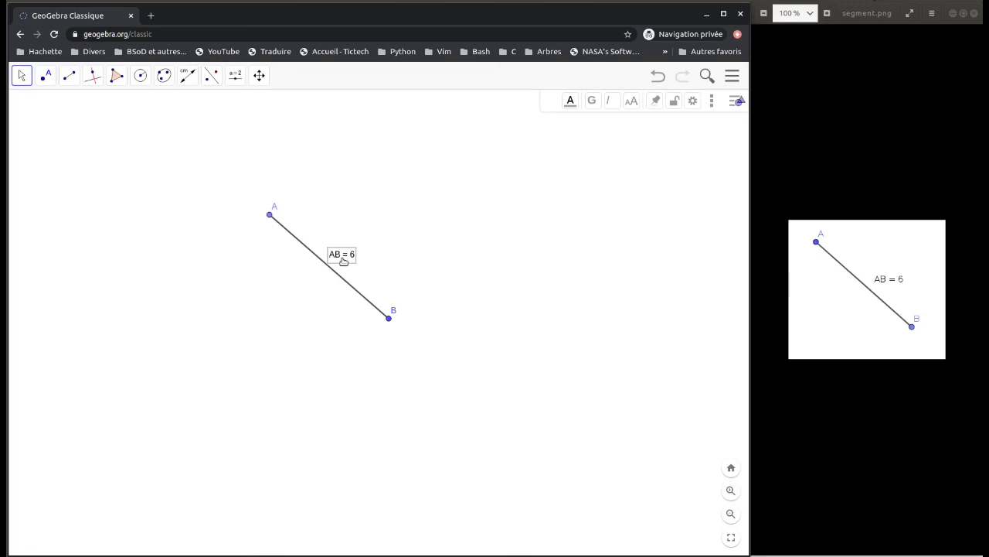
pyautogui.click(445, 242)
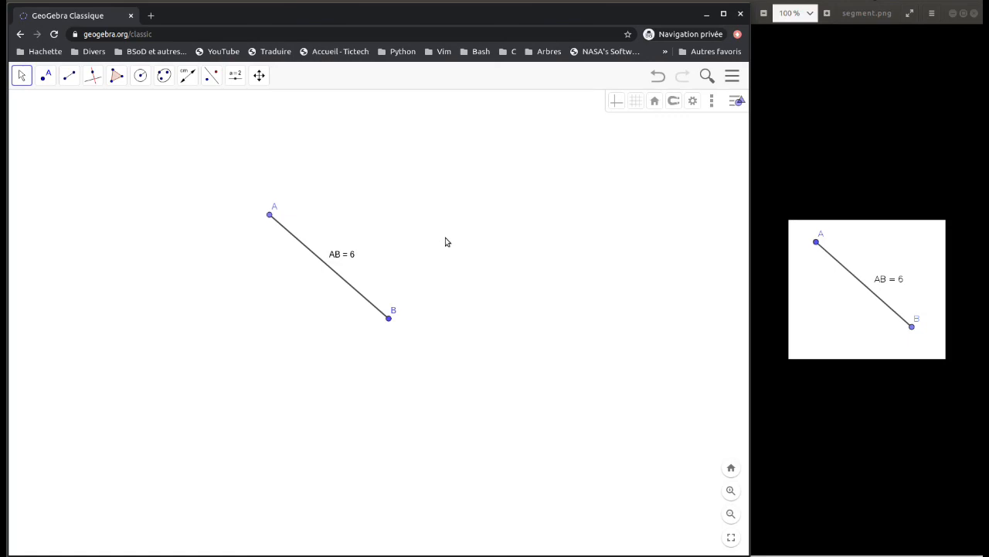